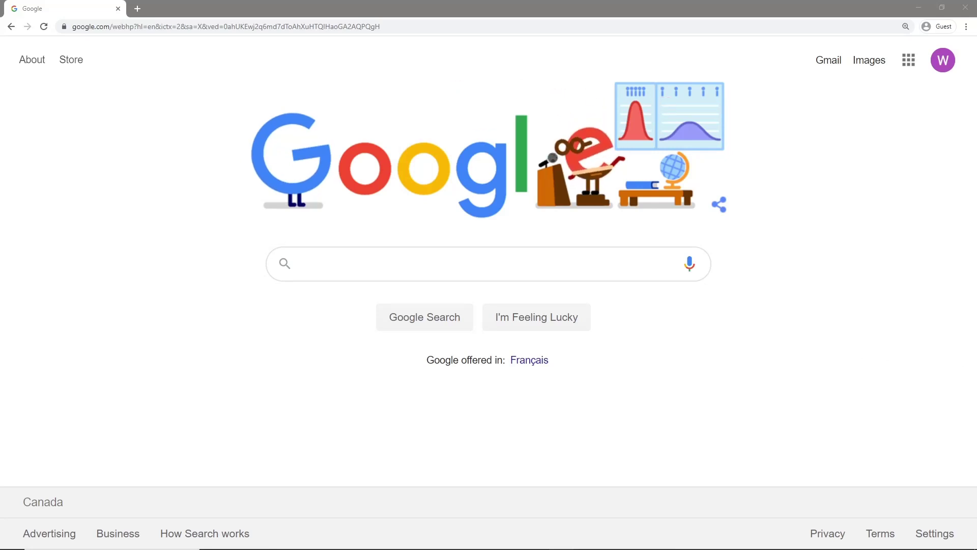
- Open Meet from the Google apps list
left_click(909, 65)
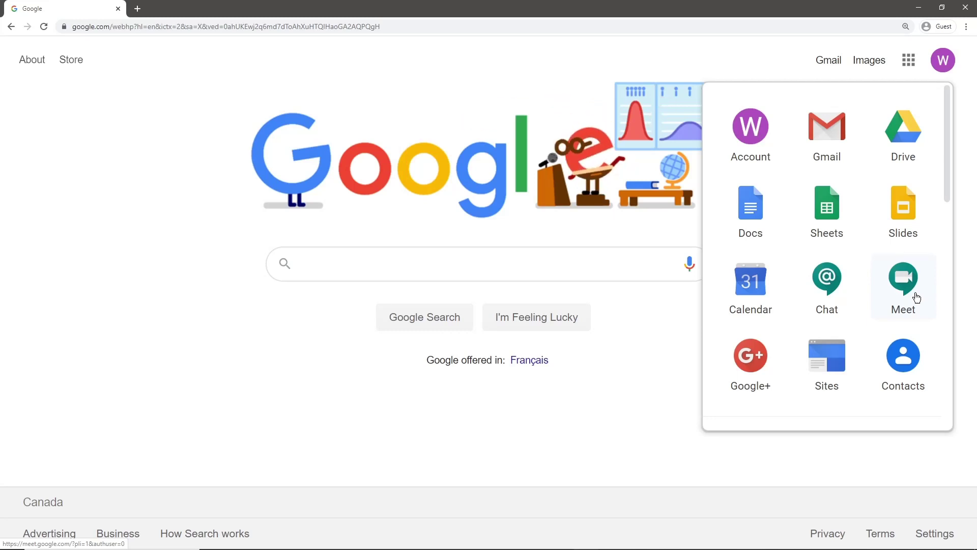
scroll(917, 297, "down", 5)
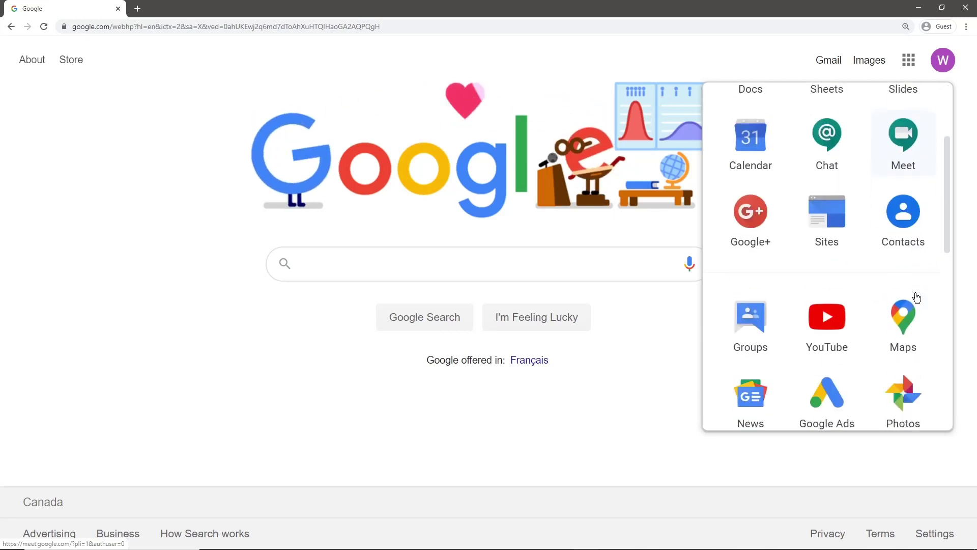
scroll(917, 298, "down", 2)
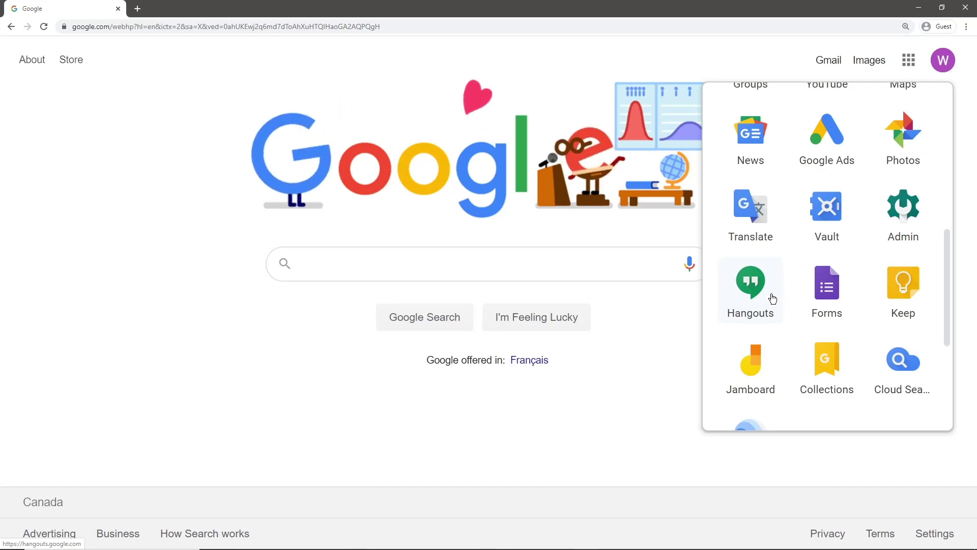
scroll(773, 298, "up", 7)
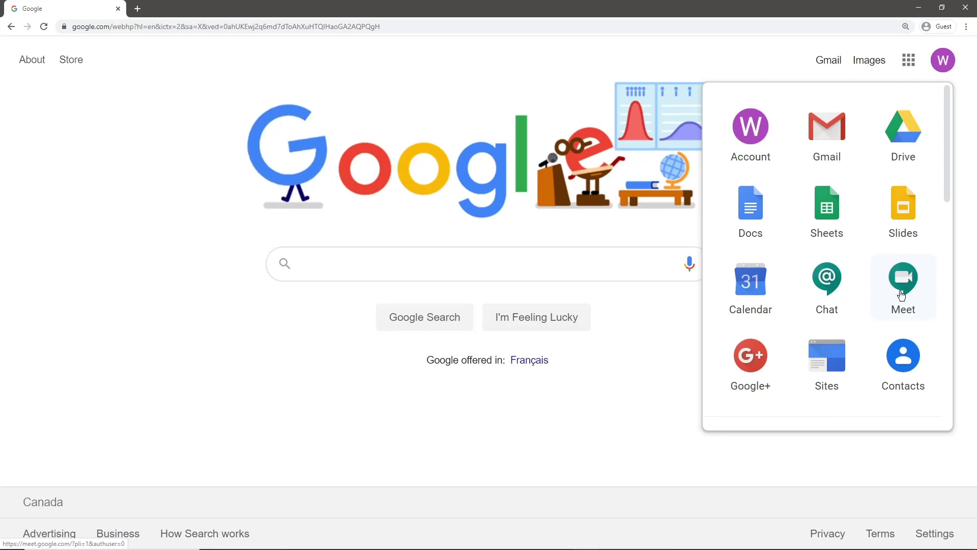
left_click(901, 295)
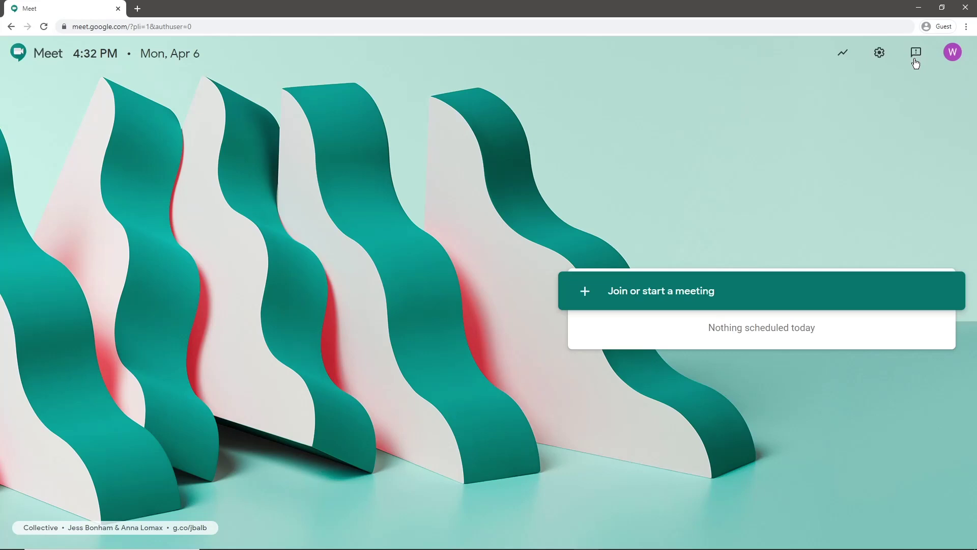
- Open the Meet settings and allow the site to use the microphone and camera
left_click(879, 54)
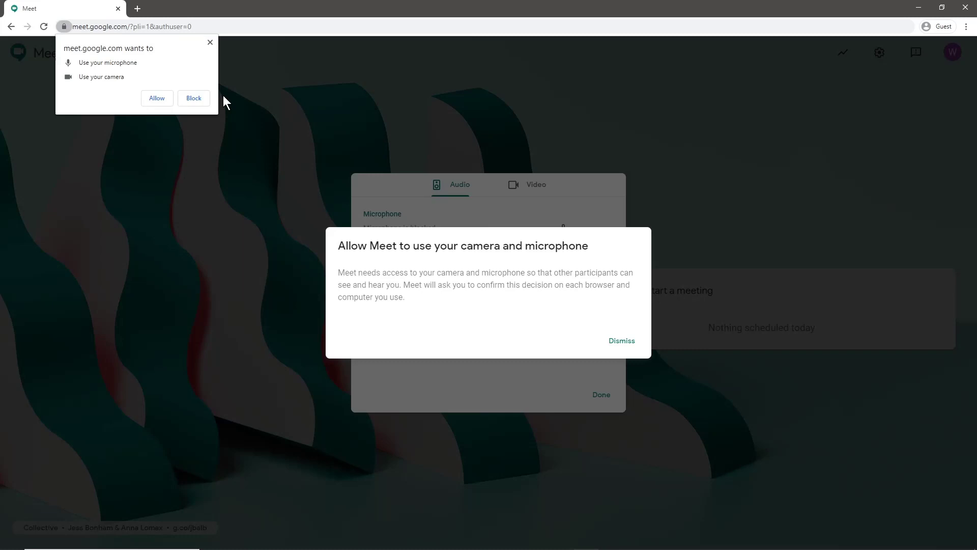
left_click(162, 96)
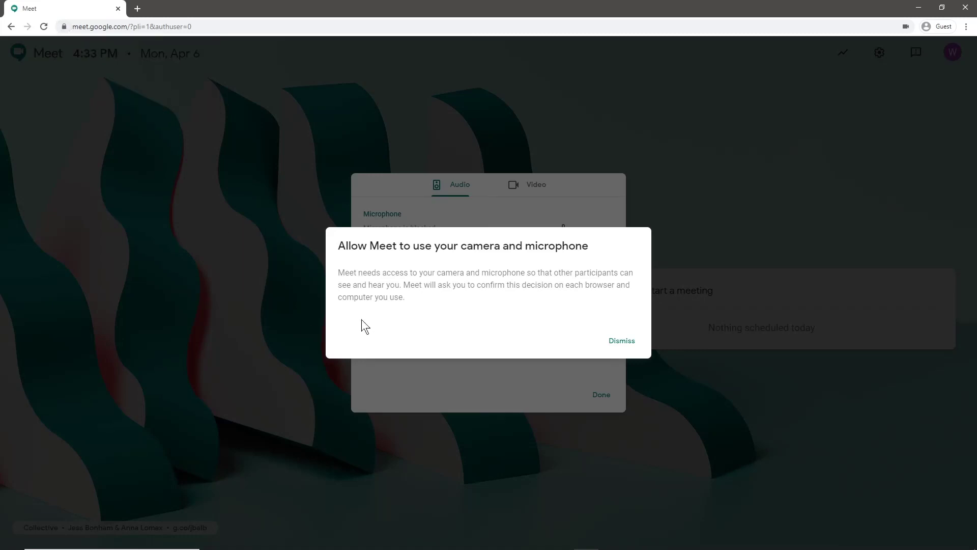
left_click(614, 341)
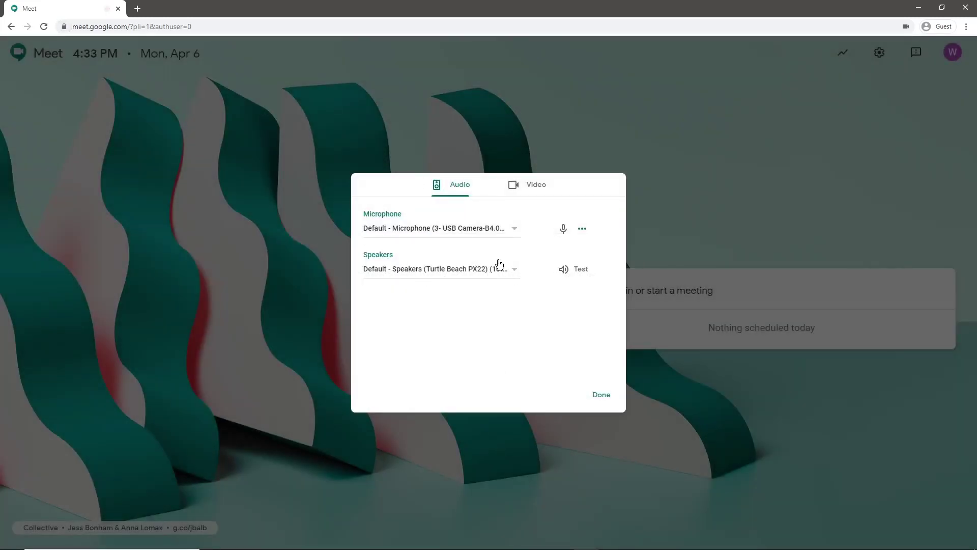
- Set the microphone to Microphone (Turtle Beach PX22), check the camera selection, and finish the audio and video settings
left_click(529, 189)
left_click(469, 190)
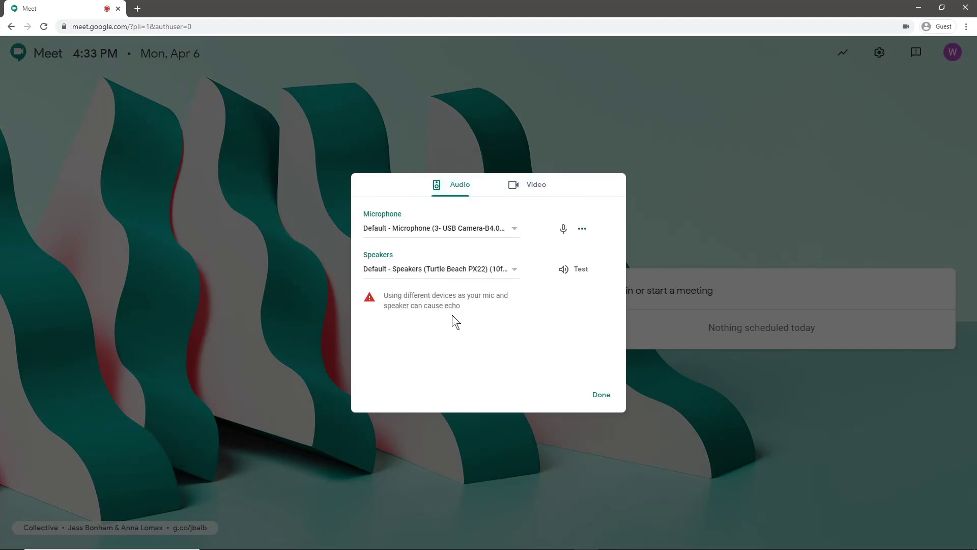
left_click(433, 230)
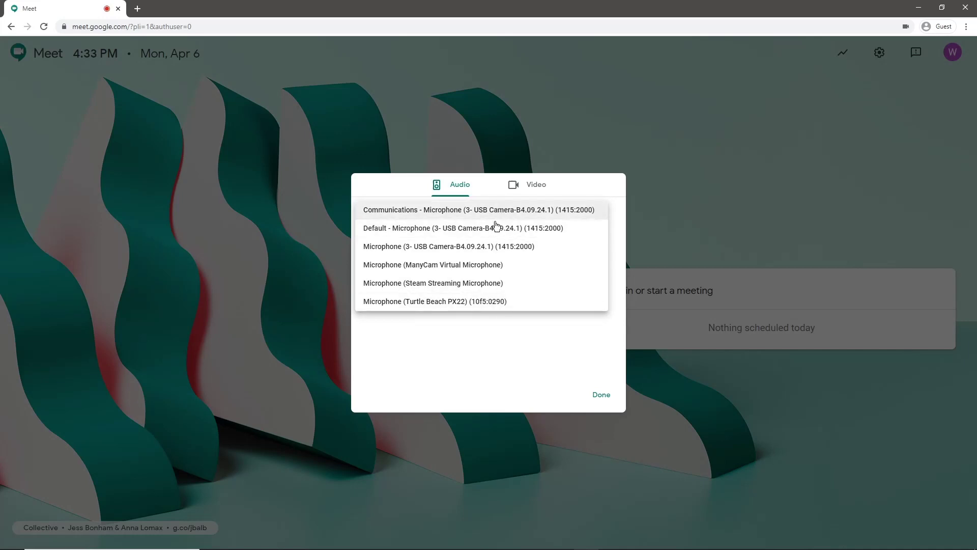
left_click(479, 302)
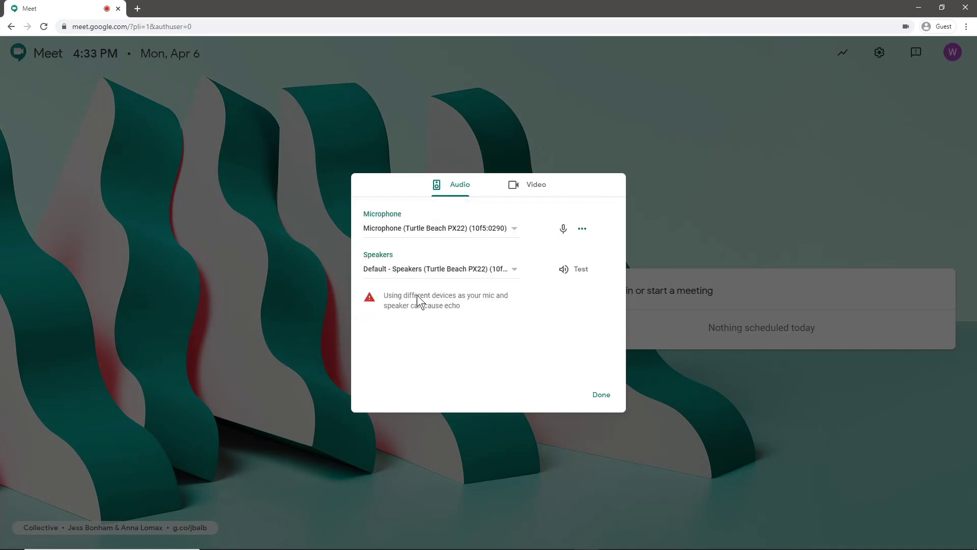
left_click(522, 188)
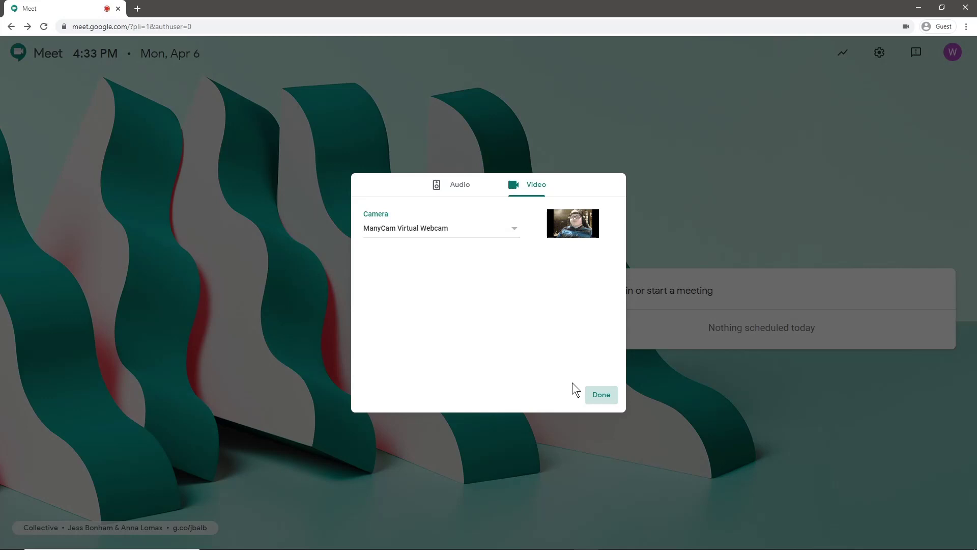
left_click(585, 391)
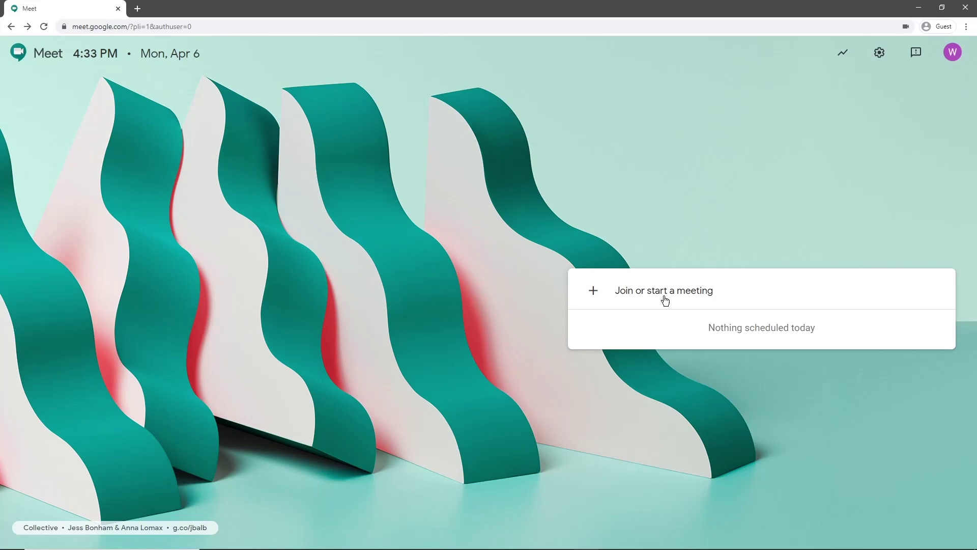
- Start a meeting with the nickname "Test Meeting" and join it with the camera turned off
left_click(664, 291)
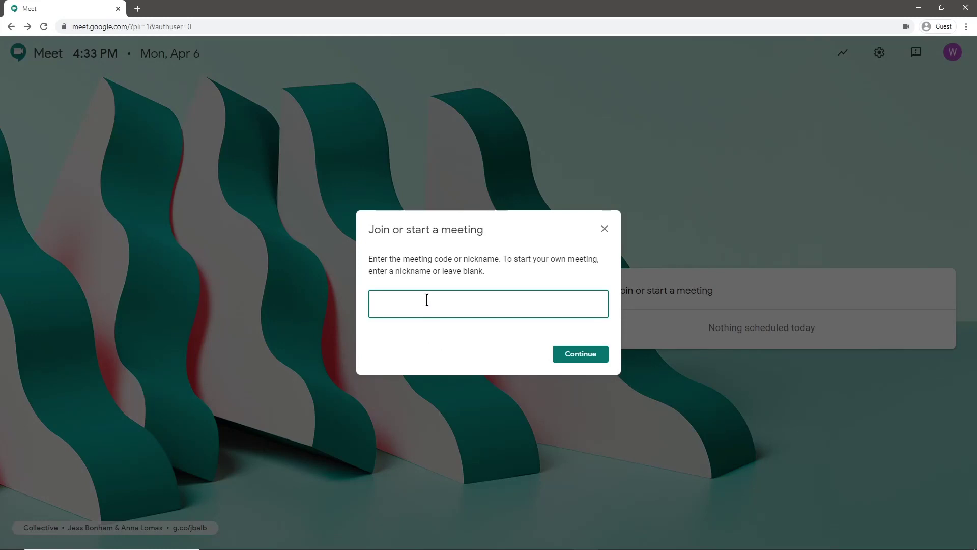
type("Test Meeting")
left_click(585, 357)
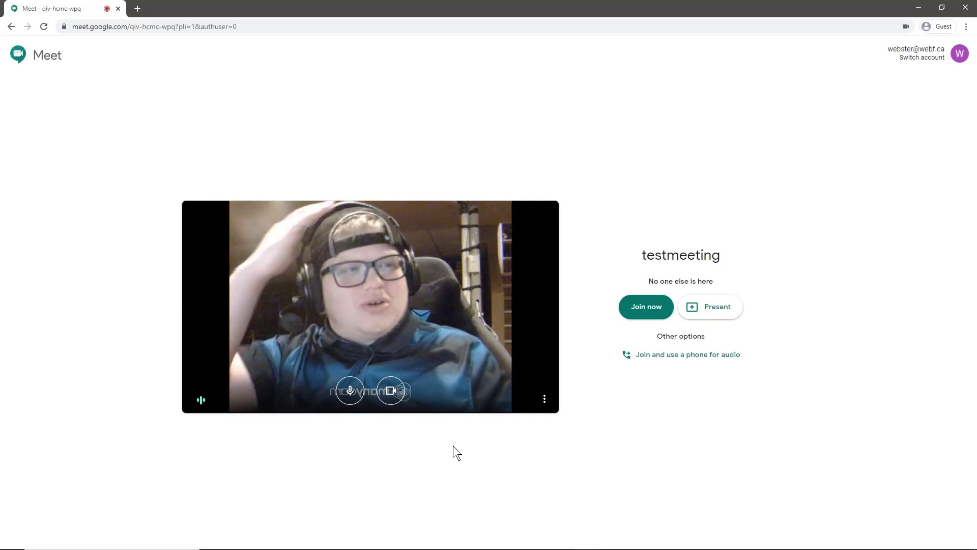
left_click(390, 390)
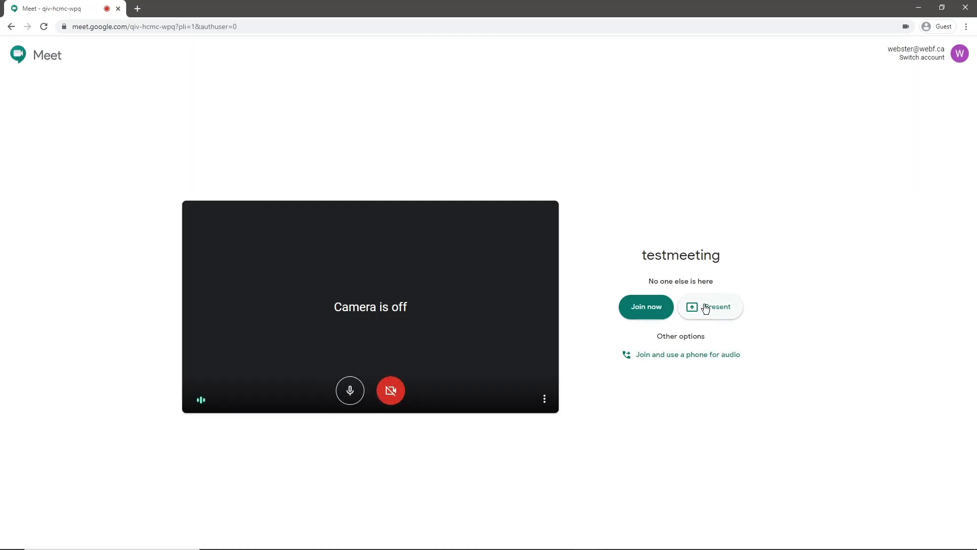
left_click(656, 308)
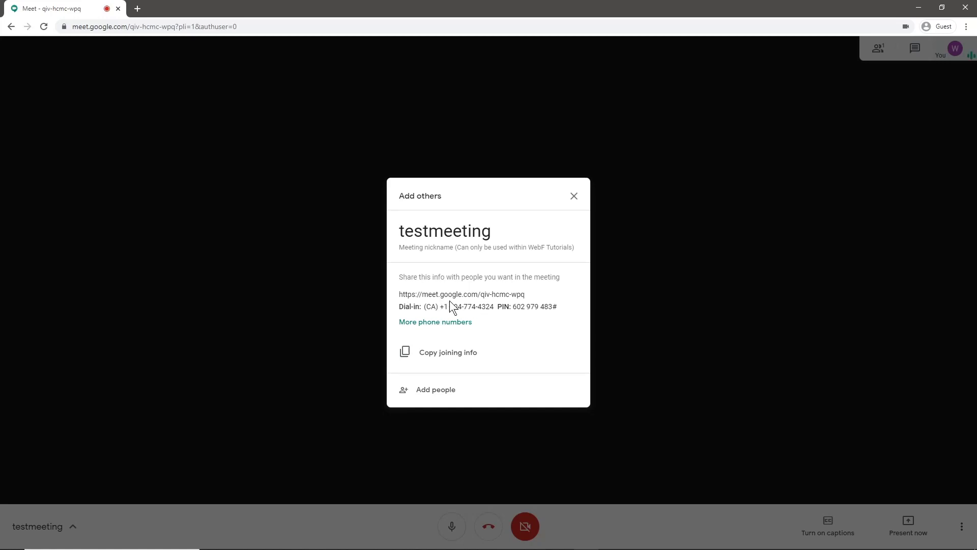
- Review the joining info with the options to invite or call people, and look at the meeting details
mouse_move(407, 293)
left_mouse_down()
mouse_move(524, 294)
mouse_move(411, 294)
left_mouse_up()
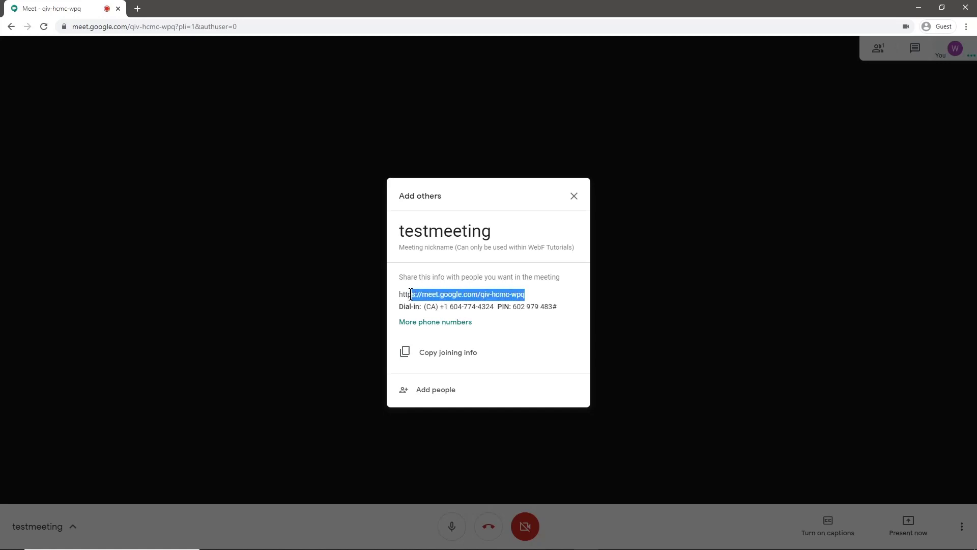
left_click(519, 305)
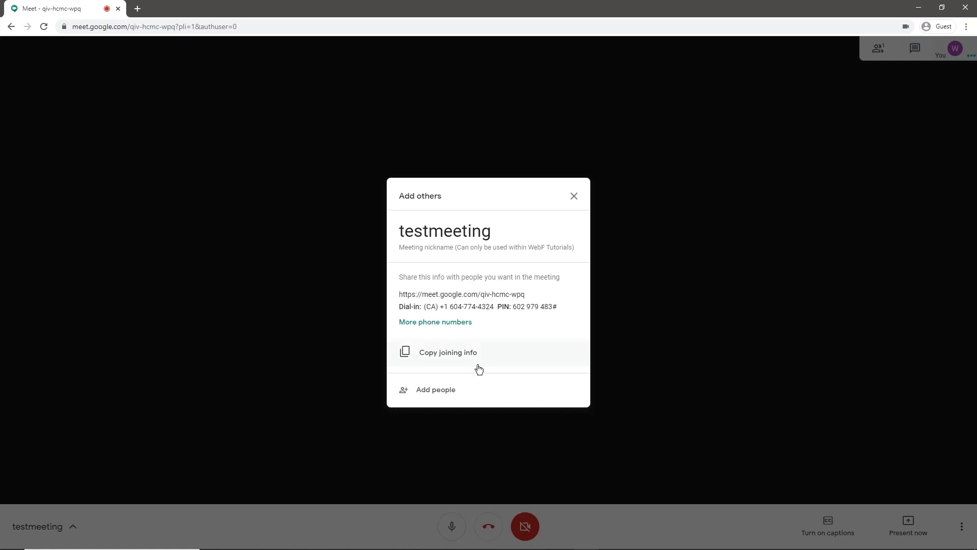
left_click(429, 391)
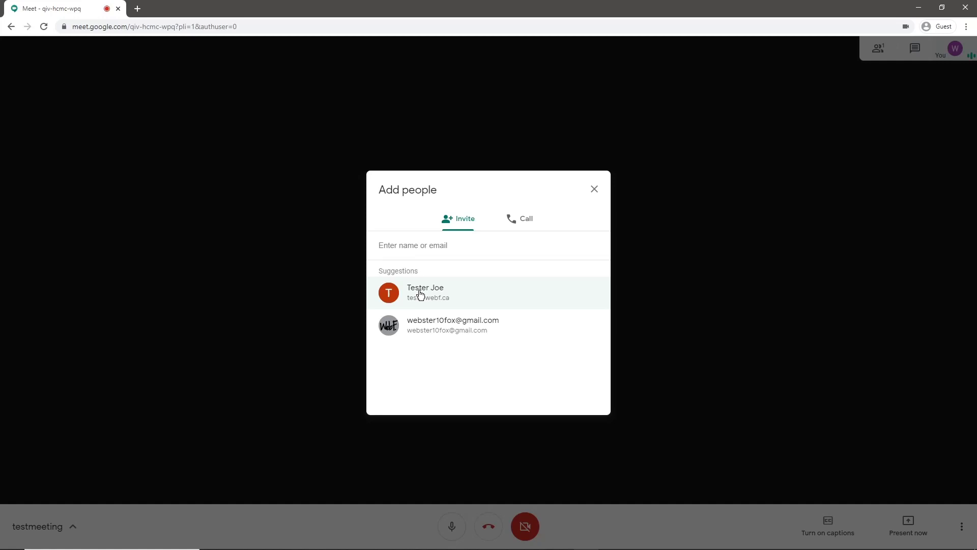
left_click(526, 223)
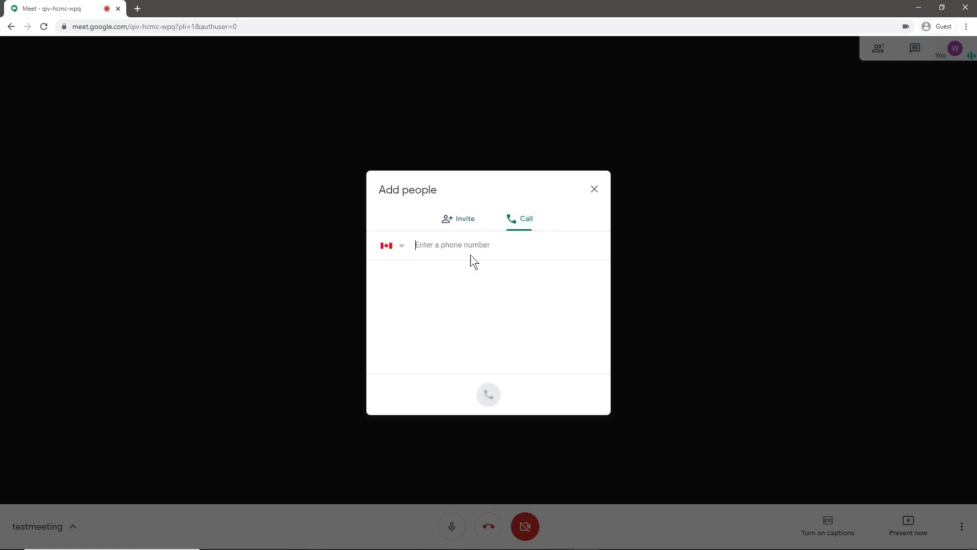
left_click(594, 189)
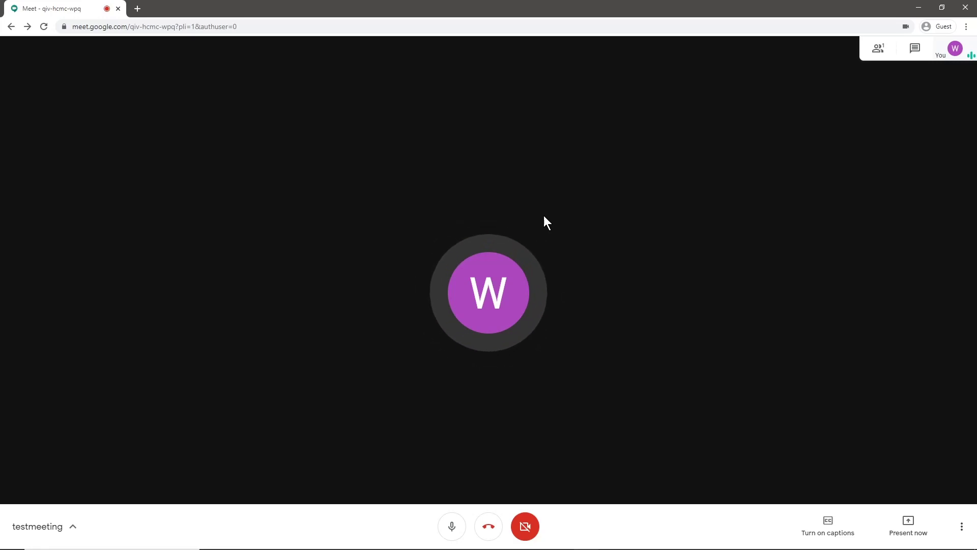
left_click(67, 528)
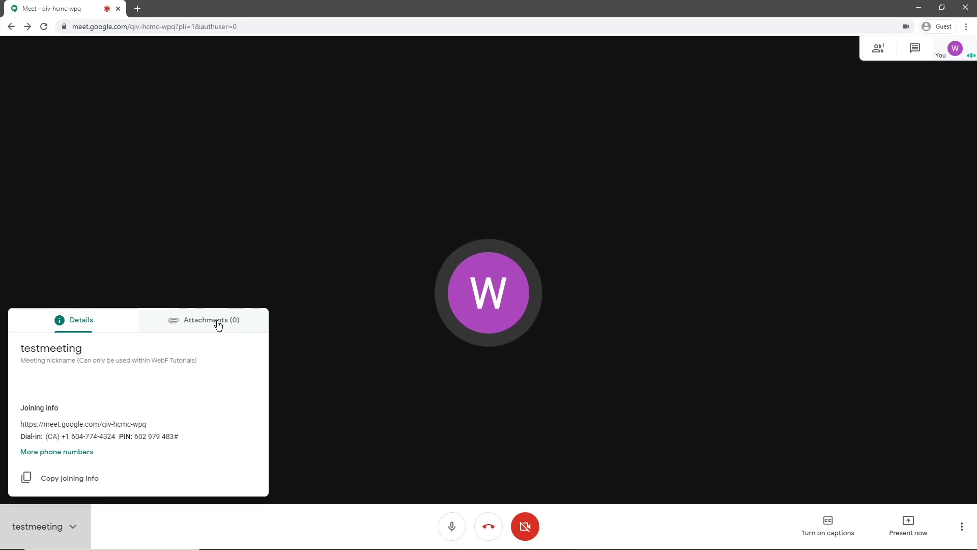
left_click(365, 253)
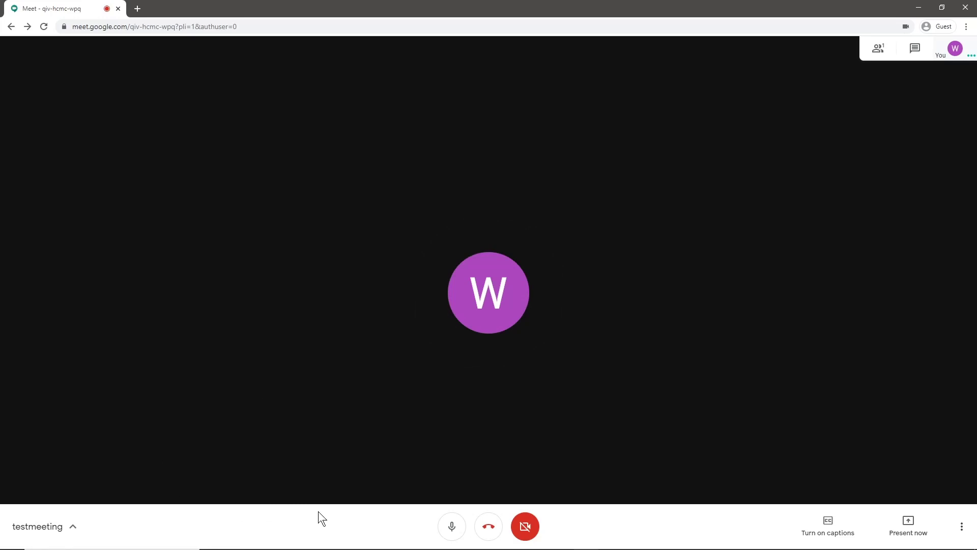
- Mute and unmute the microphone, and switch the camera on and off again
left_click(452, 527)
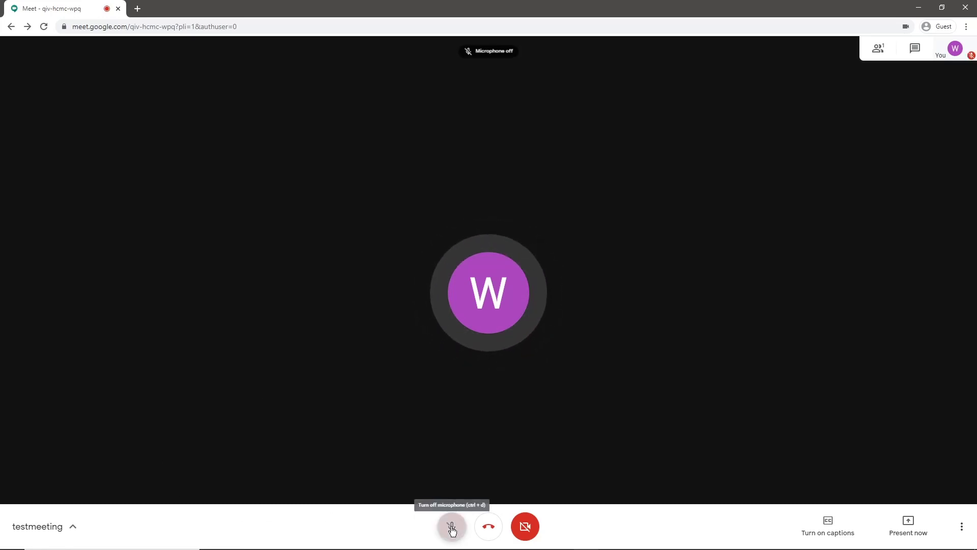
left_click(451, 528)
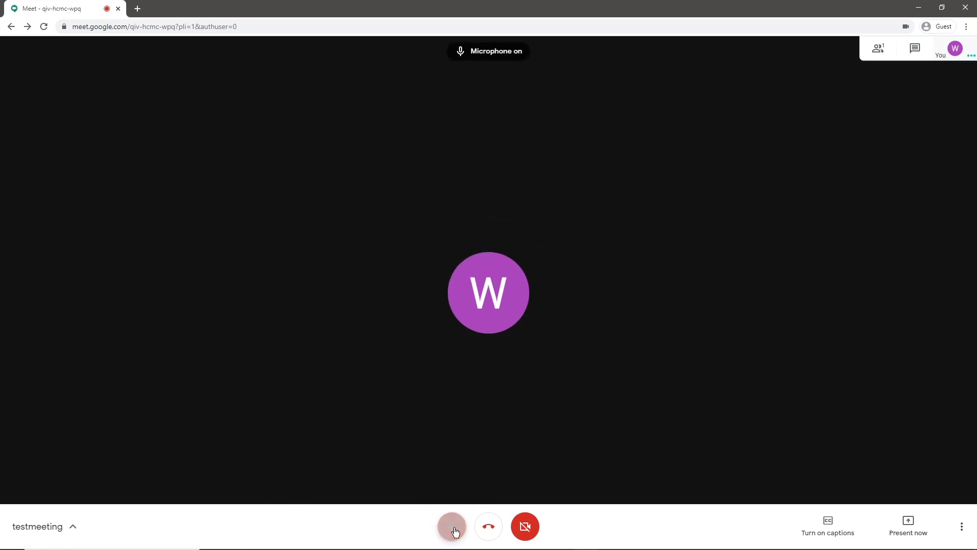
left_click(525, 527)
left_click(531, 527)
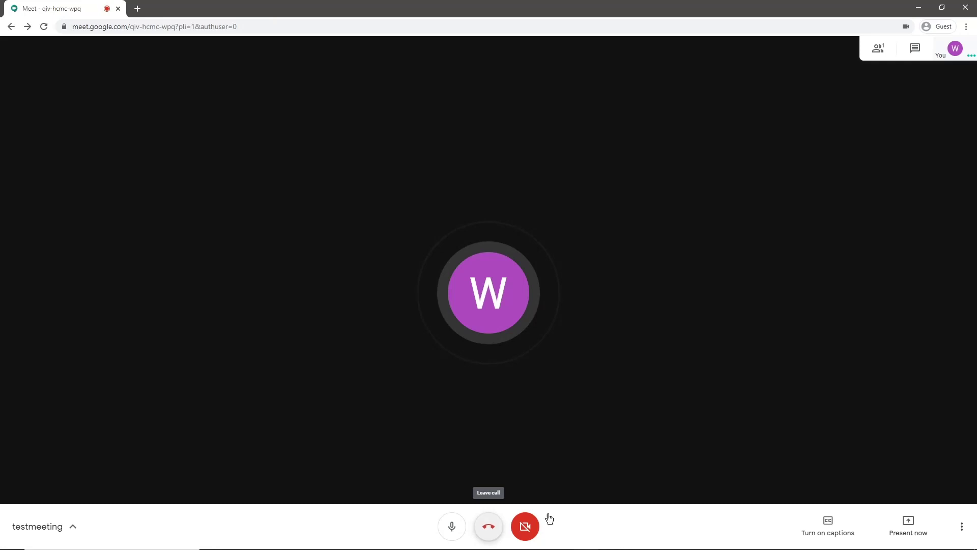
- Turn on live captions for the meeting and turn them off again
left_click(832, 526)
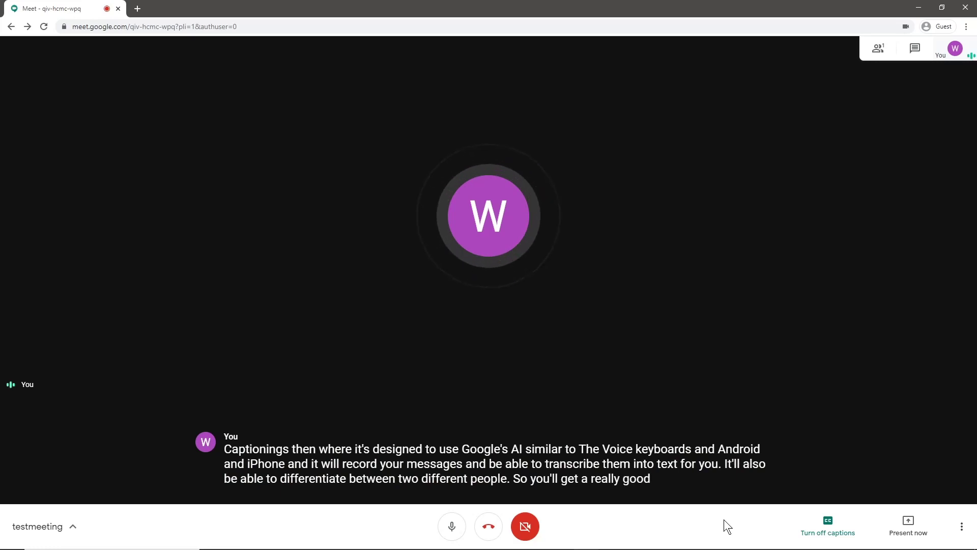
left_click(827, 529)
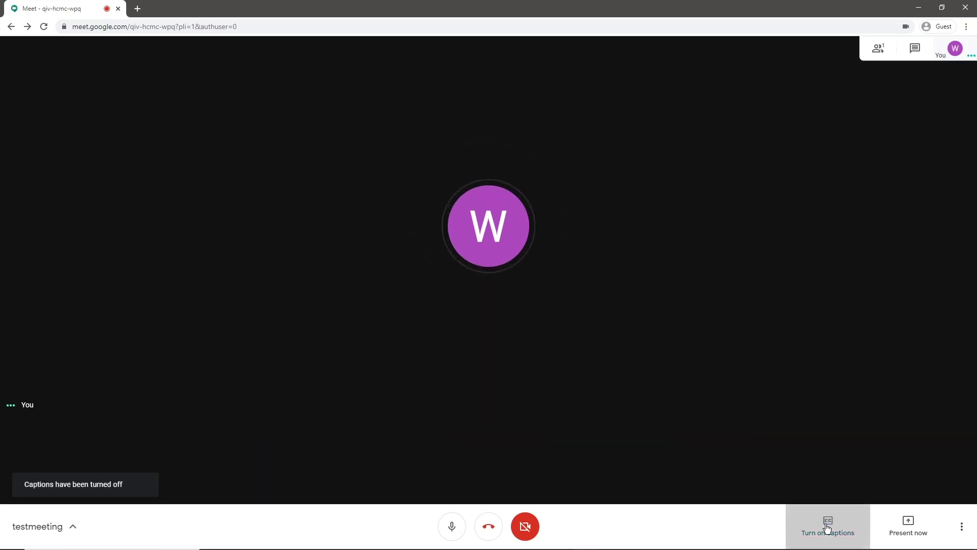
left_click(909, 533)
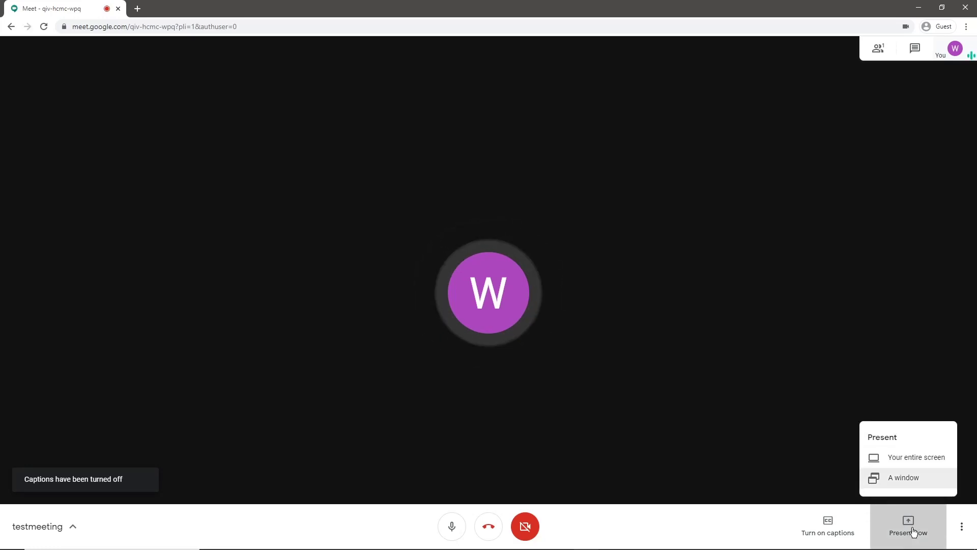
left_click(914, 479)
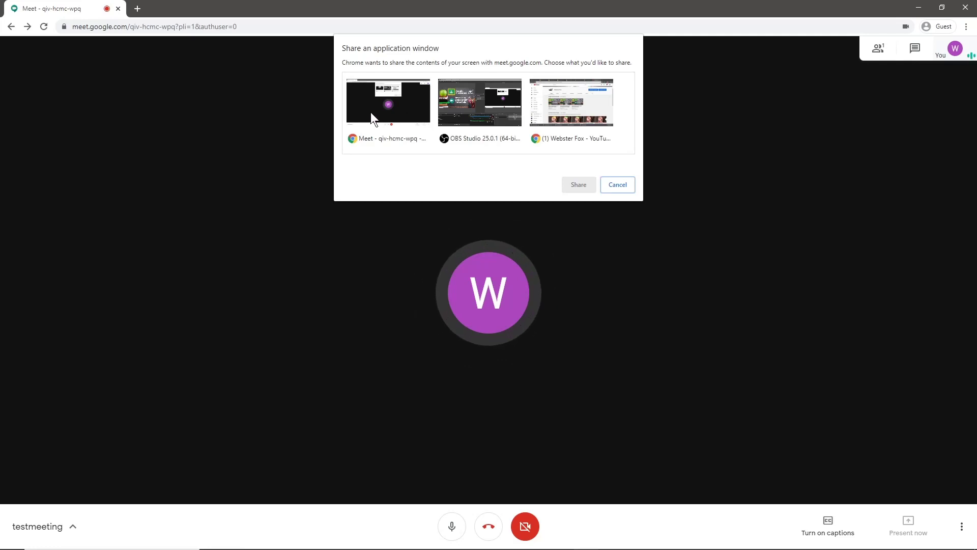
left_click(611, 185)
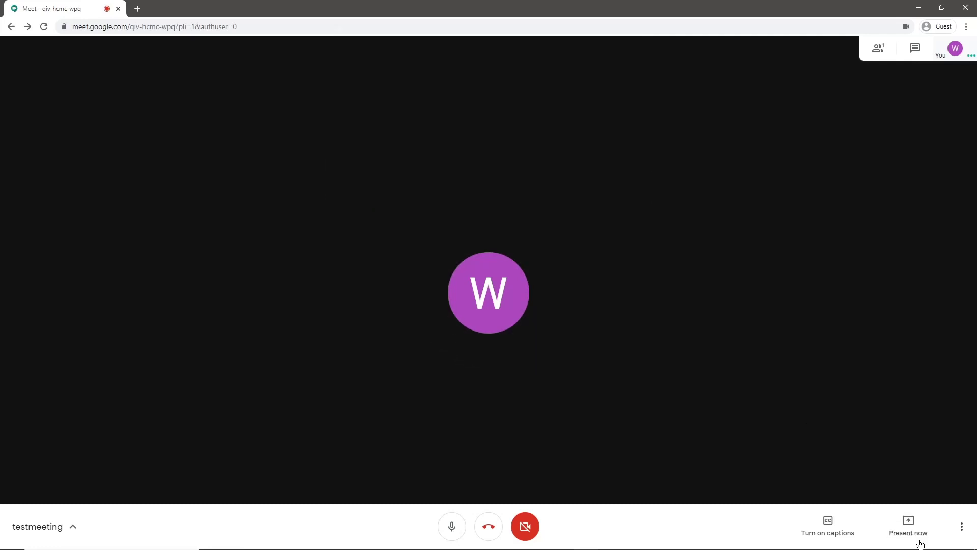
- Present the entire Screen 1 to the meeting and stop presenting
left_click(908, 520)
left_click(908, 458)
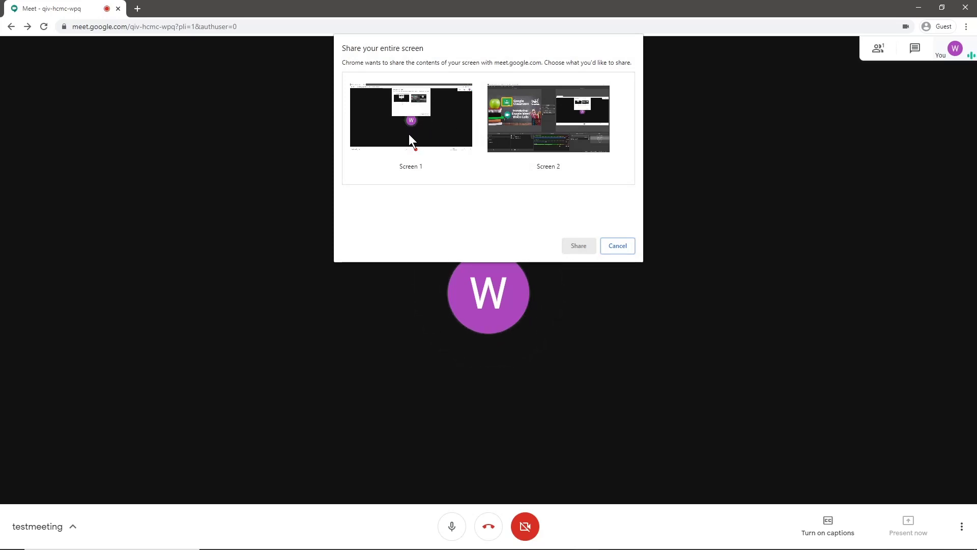
left_click(408, 134)
left_click(576, 247)
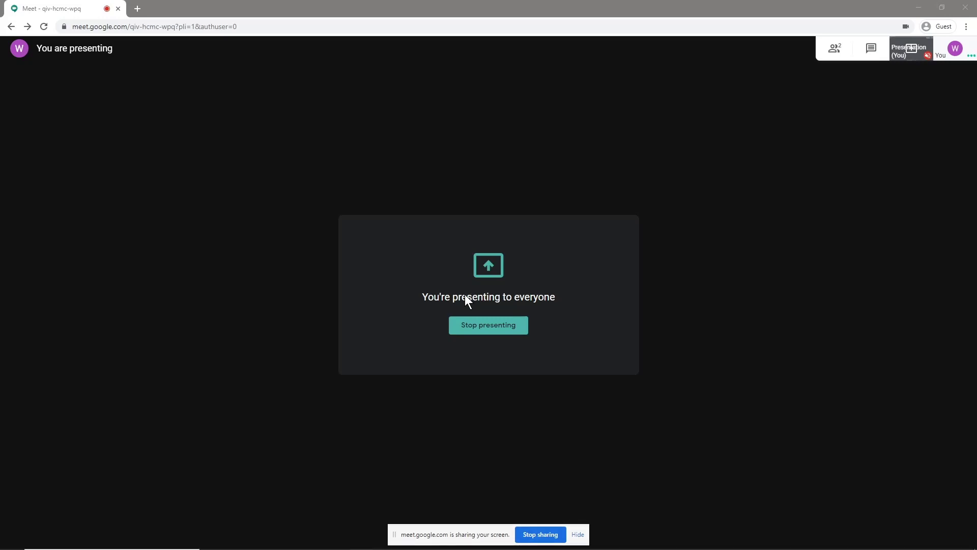
left_click(479, 327)
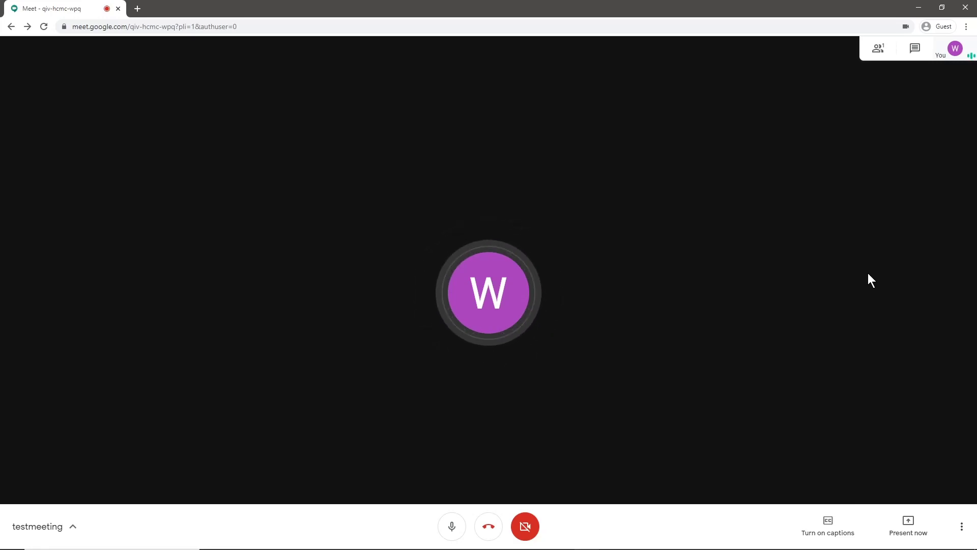
- Review the meeting's available layout choices, such as Auto, Sidebar, Spotlight and Tiled, and close them without changing the layout
left_click(963, 538)
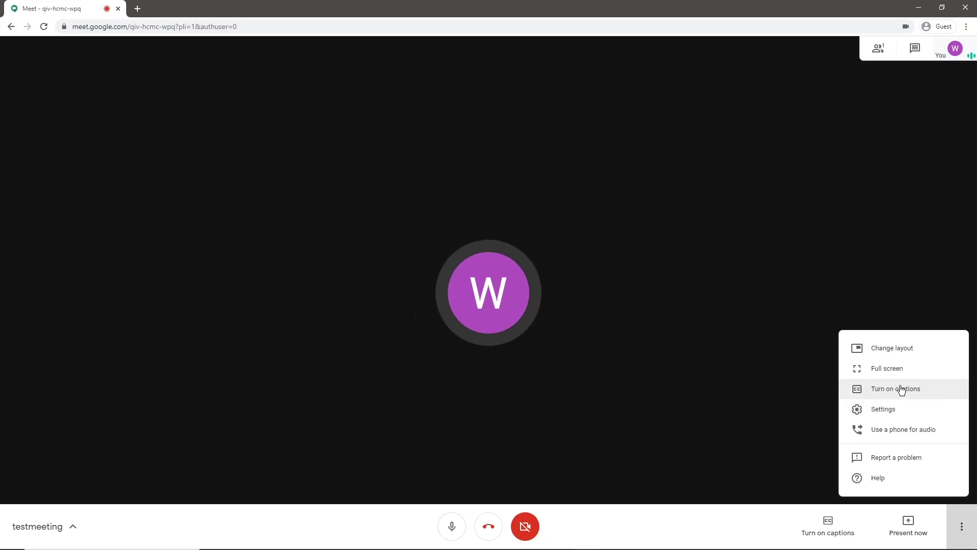
left_click(893, 349)
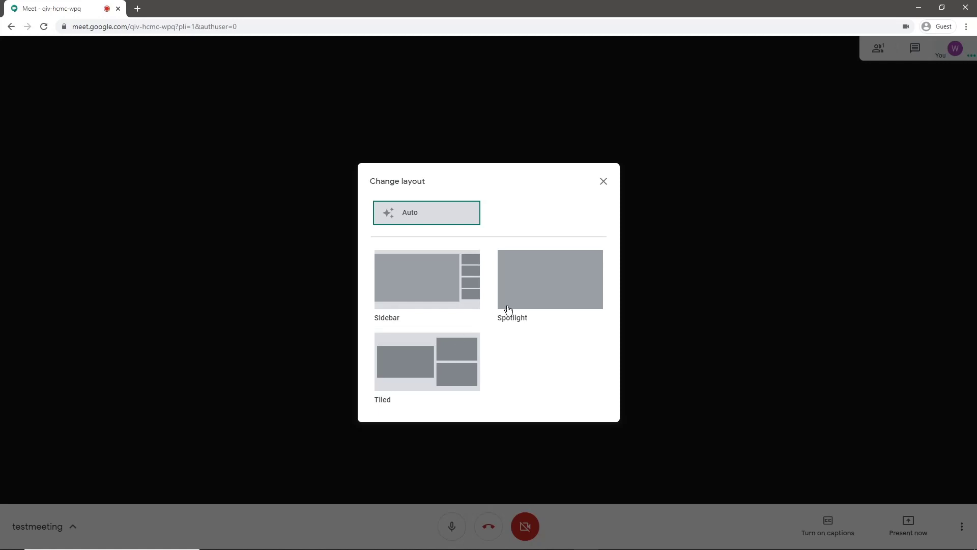
left_click(604, 182)
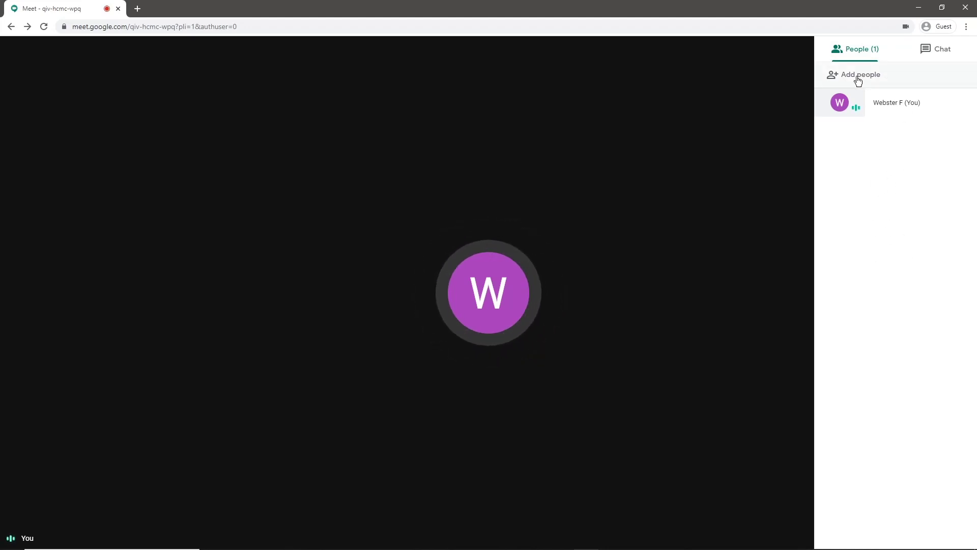
- Send the chat message "Hello everyone" to all meeting participants and close the chat
left_click(932, 54)
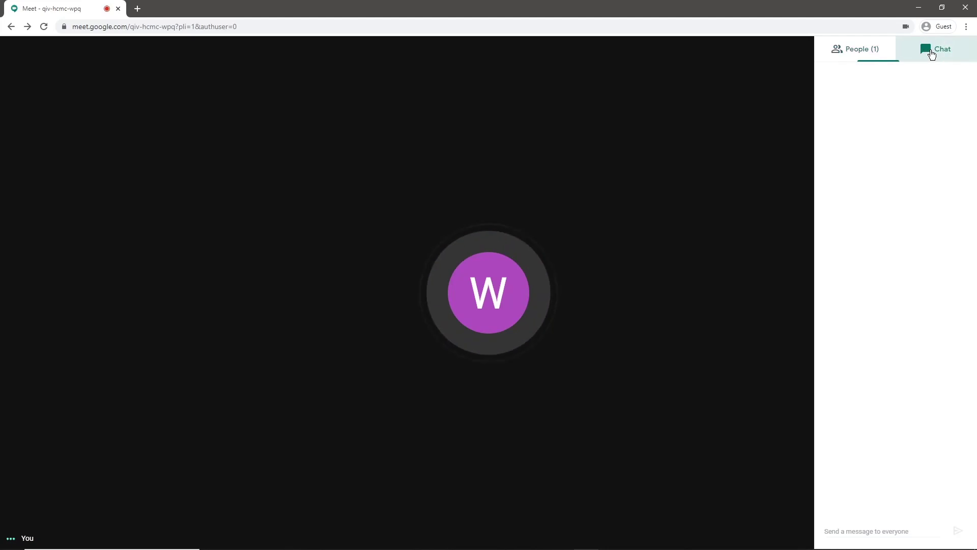
left_click(893, 533)
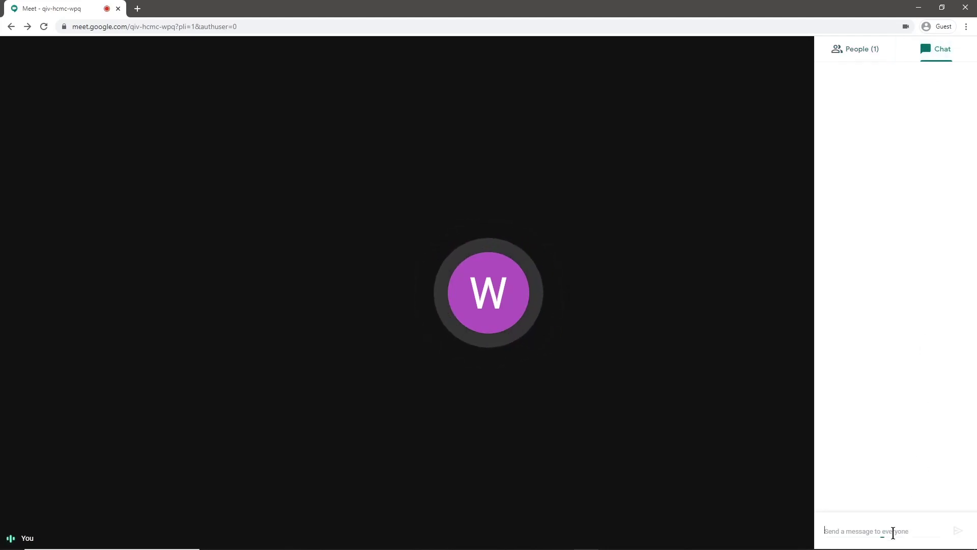
type("Hello ev")
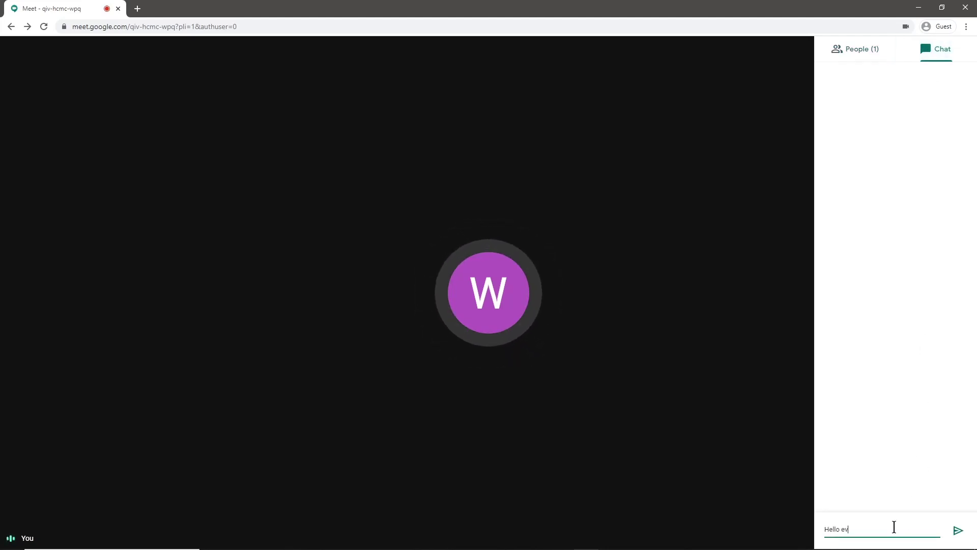
type("eryone")
key("Return")
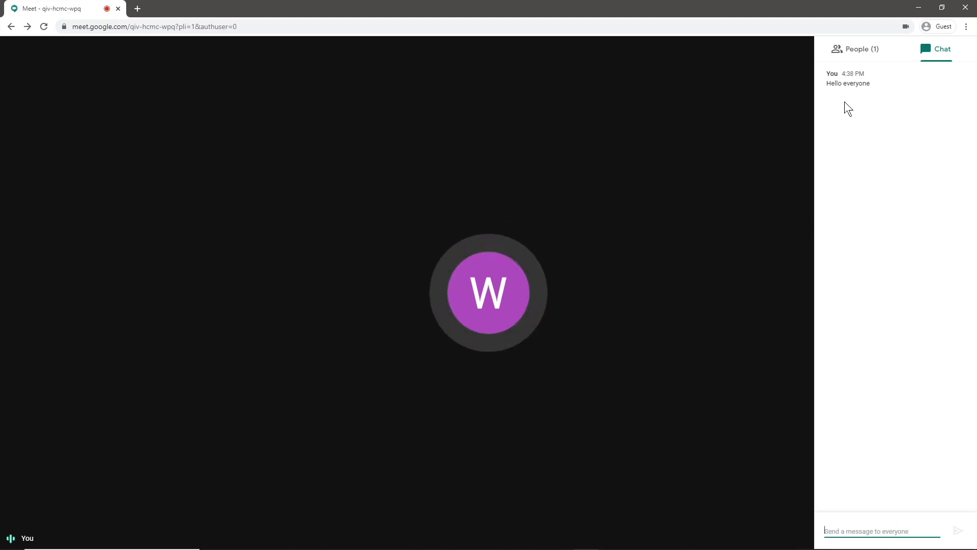
left_click(772, 129)
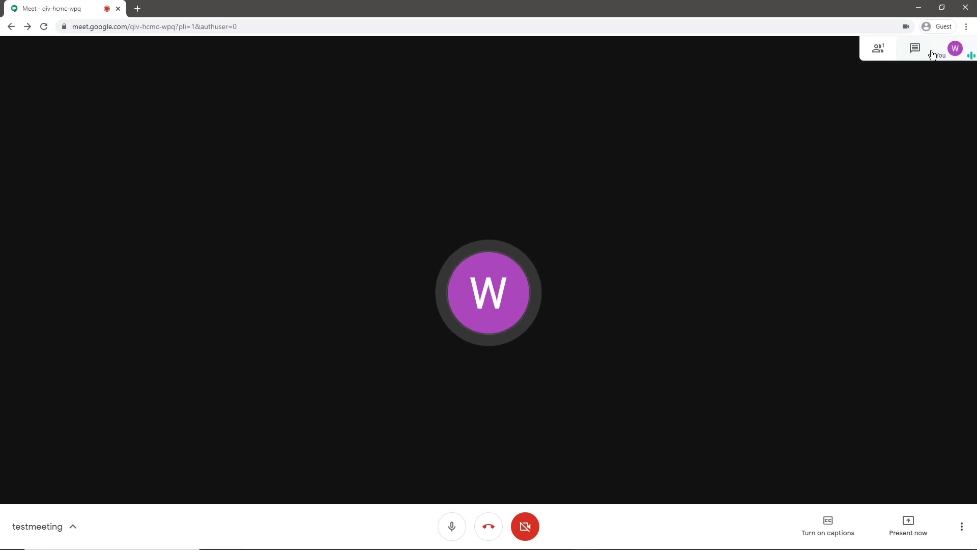
- Look at the pin option on your own video tile and at your own entry in the participant list
mouse_move(956, 51)
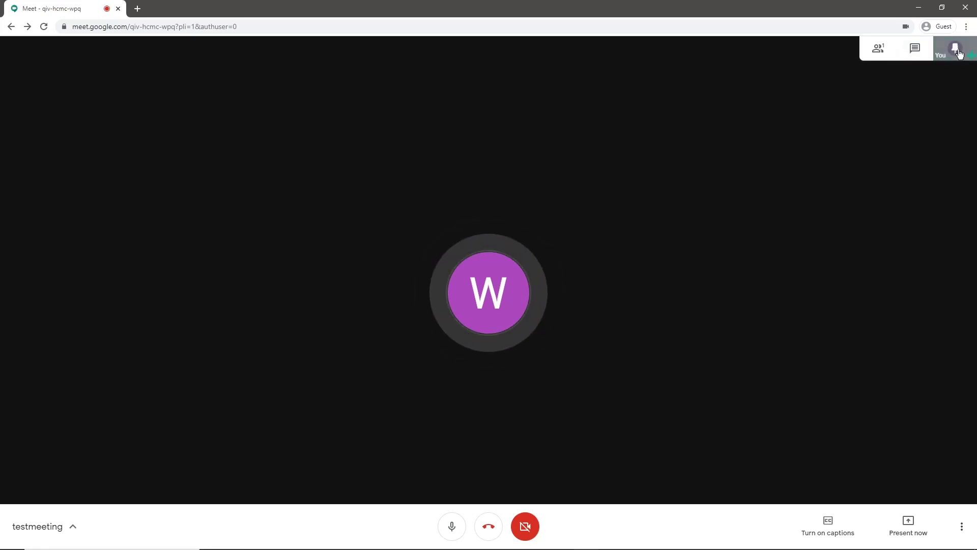
left_click(875, 49)
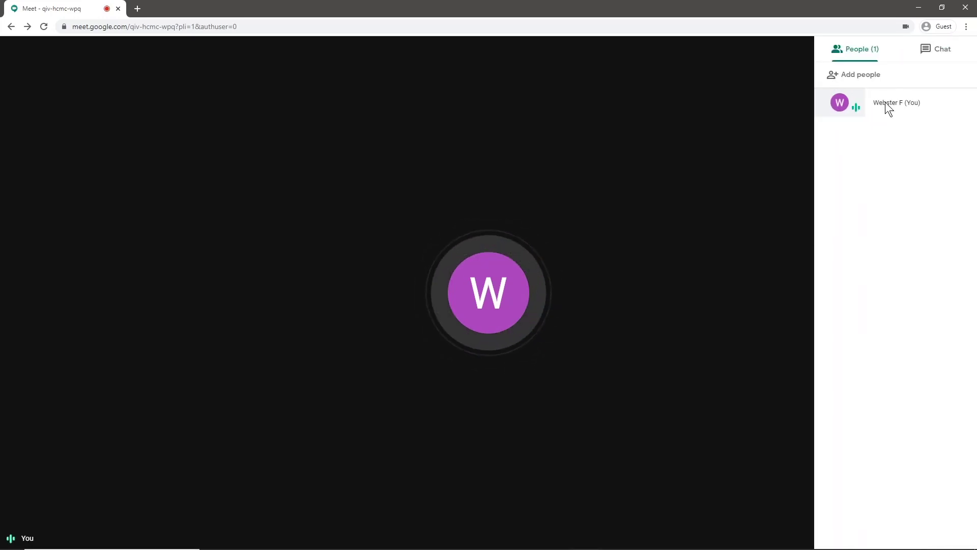
left_click(840, 102)
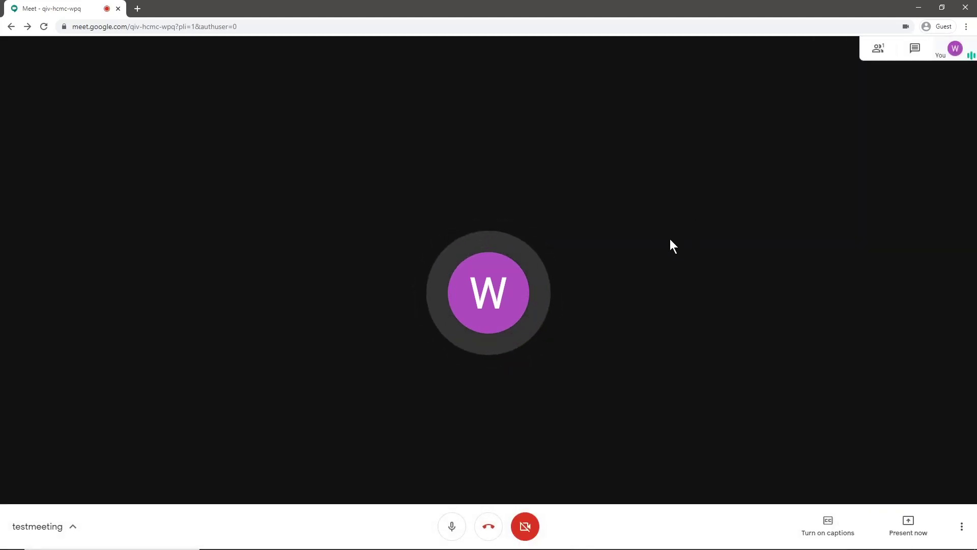
- Leave the meeting and return to the home screen
left_click(489, 526)
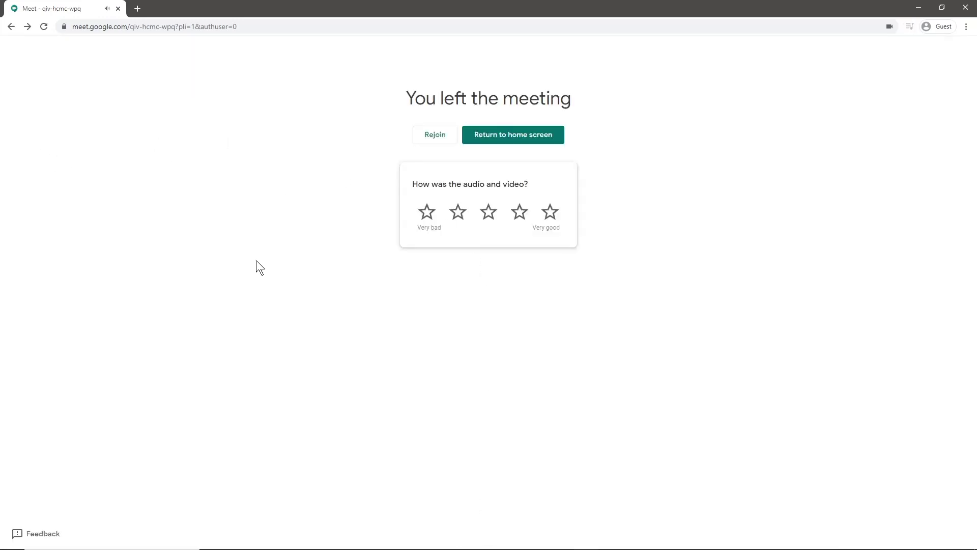
left_click(499, 139)
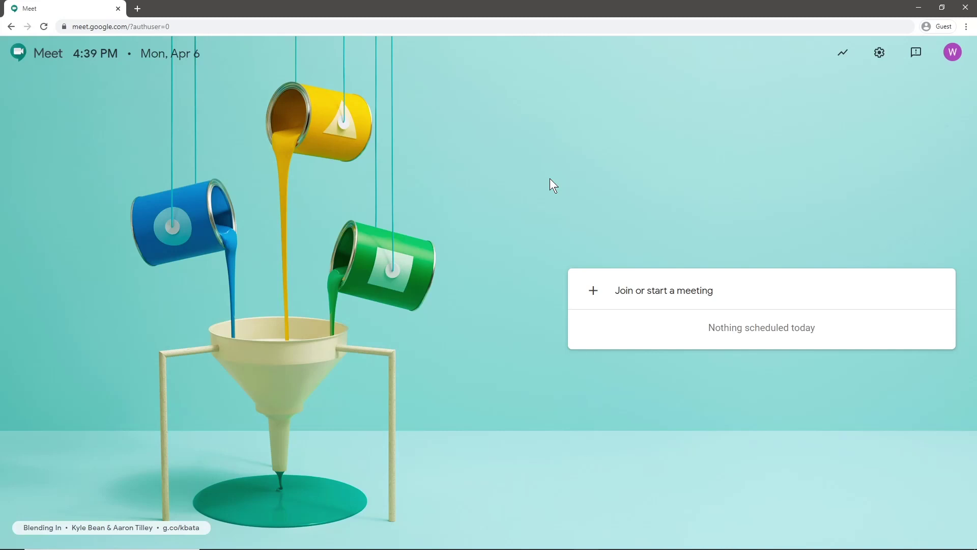
key("Tab")
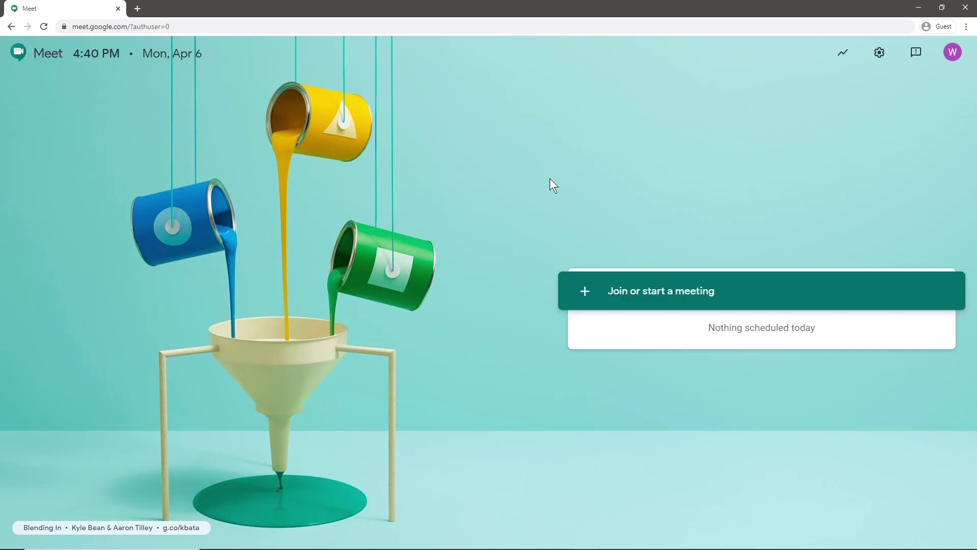